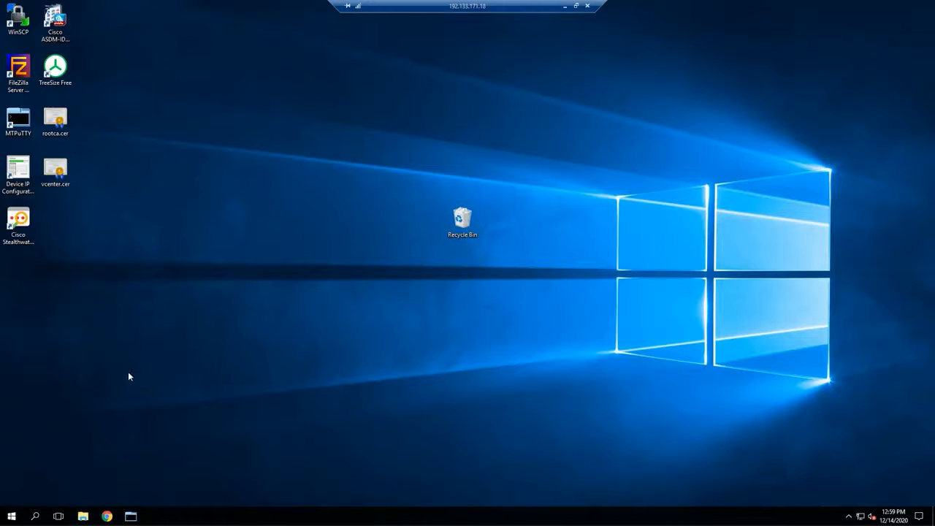
- Switch to Chrome and log out of the current Cisco ISE administration session
{"action": "left_click", "coordinate": [110, 516]}
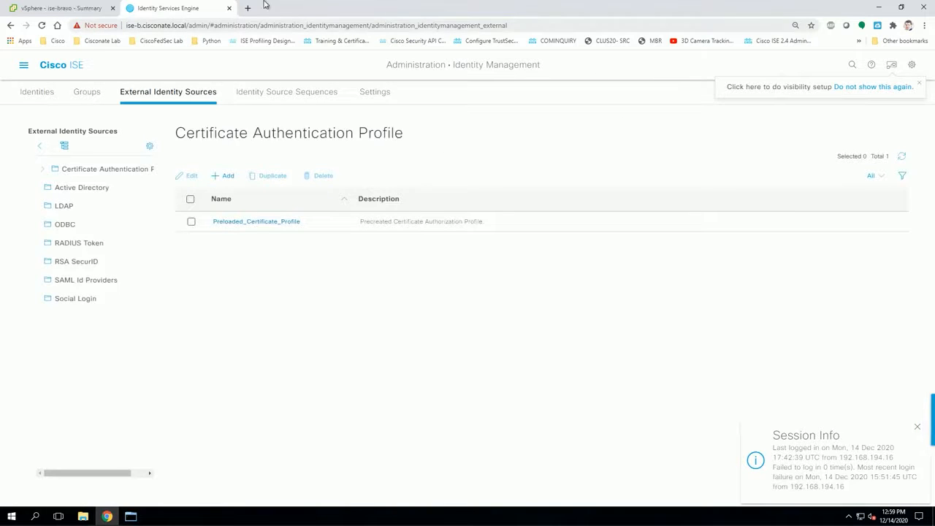
{"action": "left_click", "coordinate": [912, 65]}
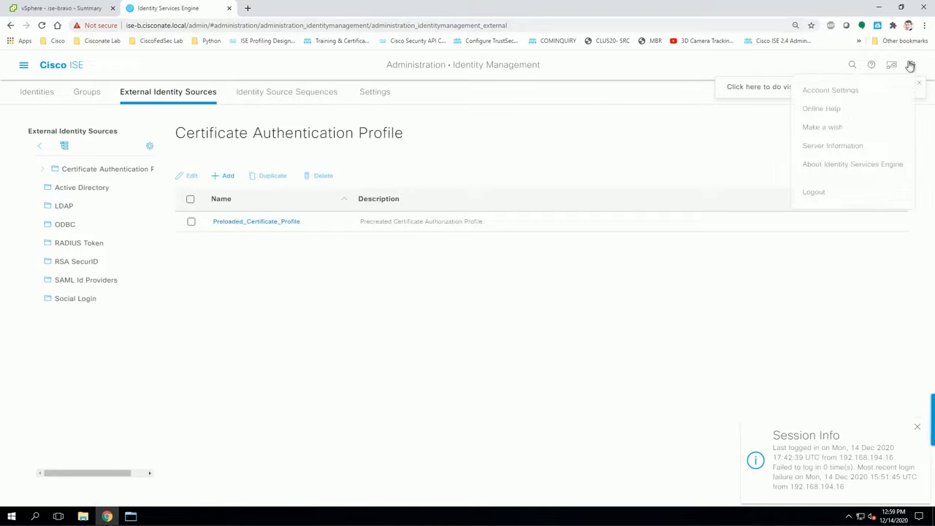
{"action": "left_click", "coordinate": [820, 195]}
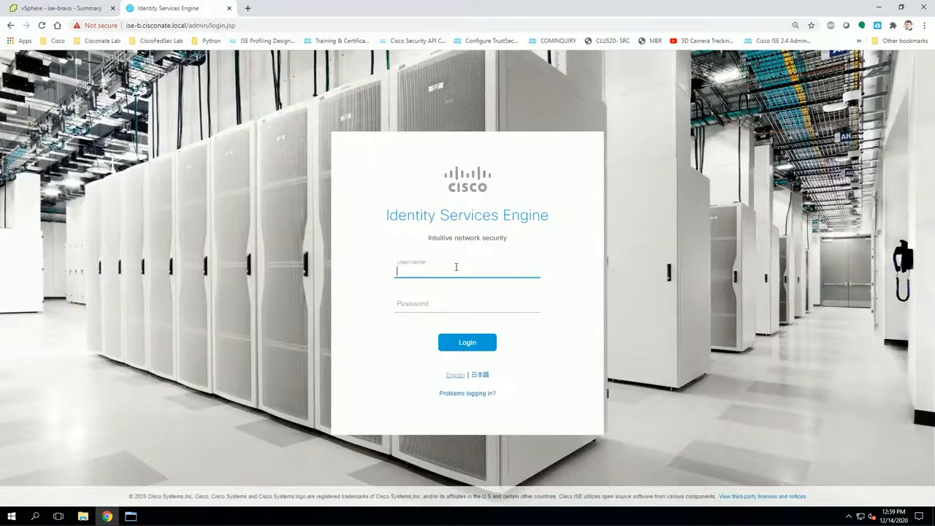
{"action": "type", "text": "nstapp"}
{"action": "key", "text": "Tab"}
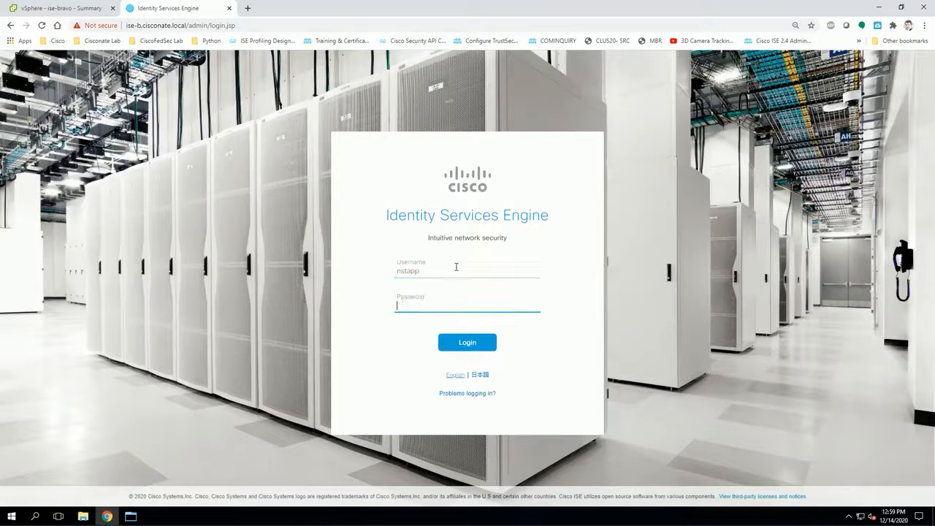
{"action": "type", "text": "***"}
- Log in to Identity Services Engine with the username admin and the account password
{"action": "left_click", "coordinate": [456, 267]}
{"action": "key", "text": "ctrl+a"}
{"action": "type", "text": "admin"}
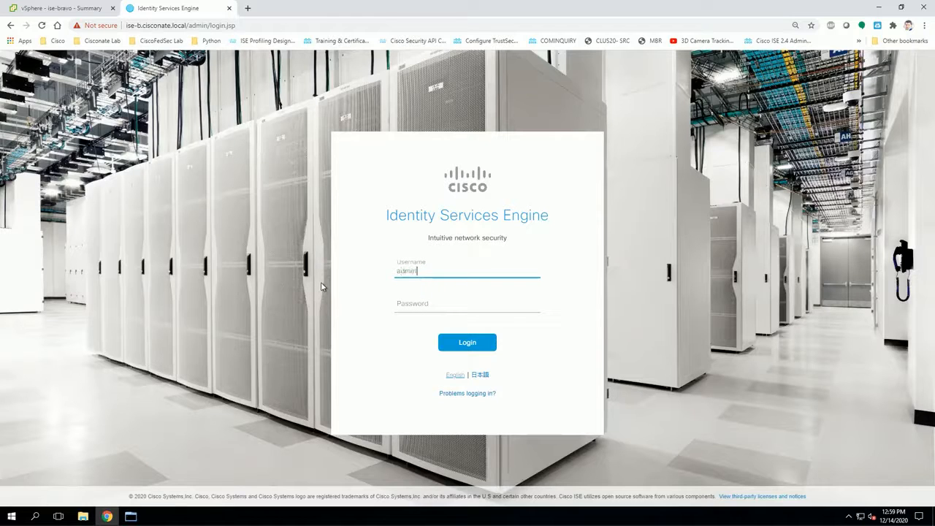
{"action": "key", "text": "Tab"}
{"action": "type", "text": "***"}
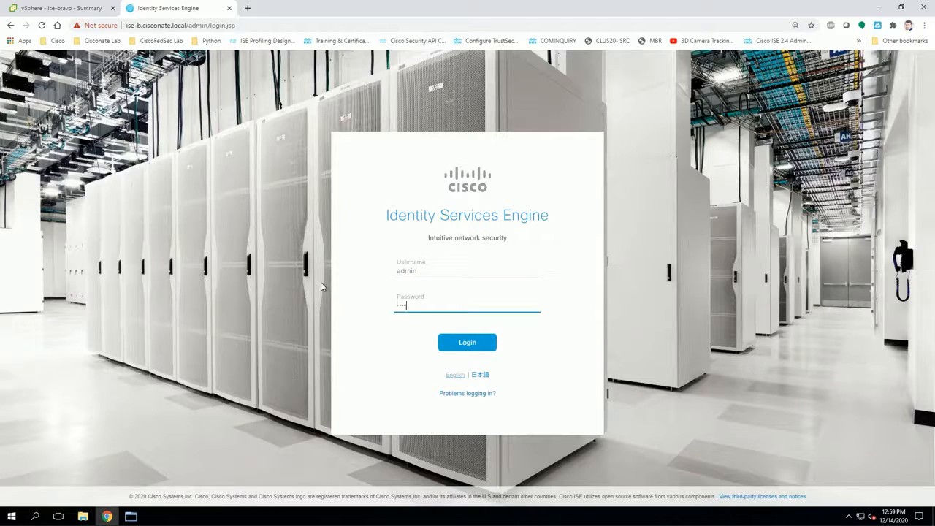
{"action": "type", "text": "***"}
{"action": "key", "text": "Return"}
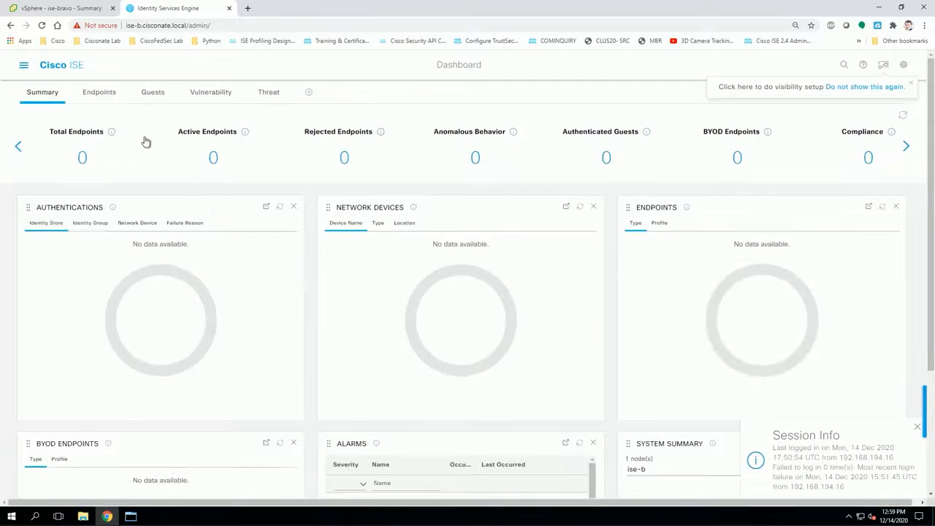
- Open the Active Directory page of the external identity sources and dismiss the session information notice
{"action": "left_click", "coordinate": [23, 67]}
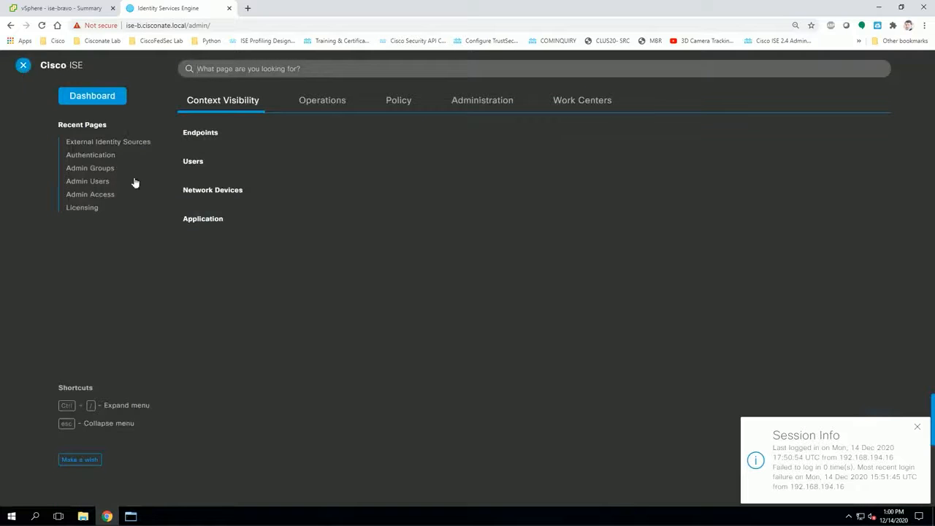
{"action": "left_click", "coordinate": [475, 103]}
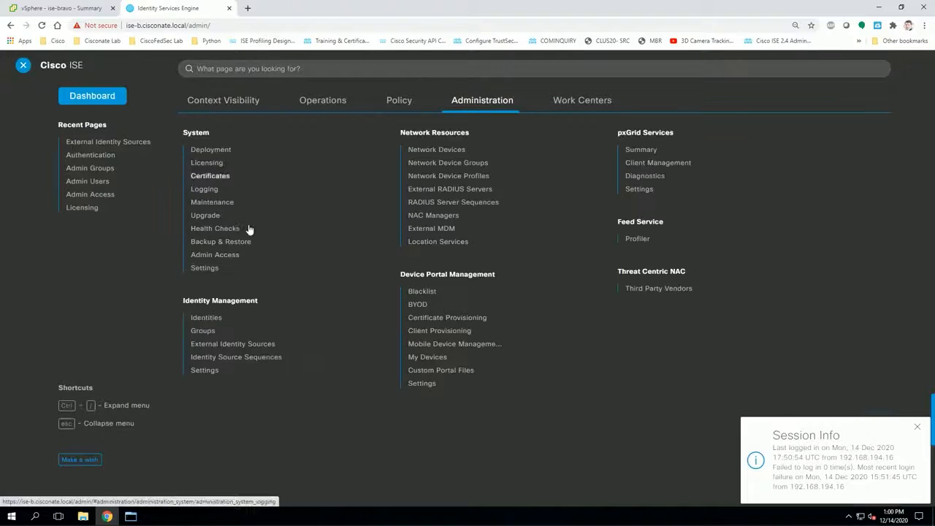
{"action": "left_click", "coordinate": [226, 346]}
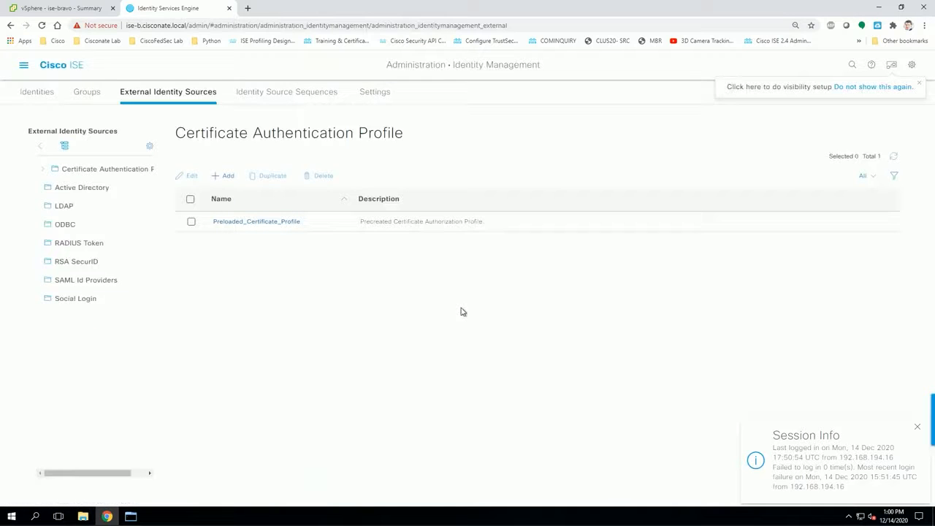
{"action": "left_click", "coordinate": [101, 191]}
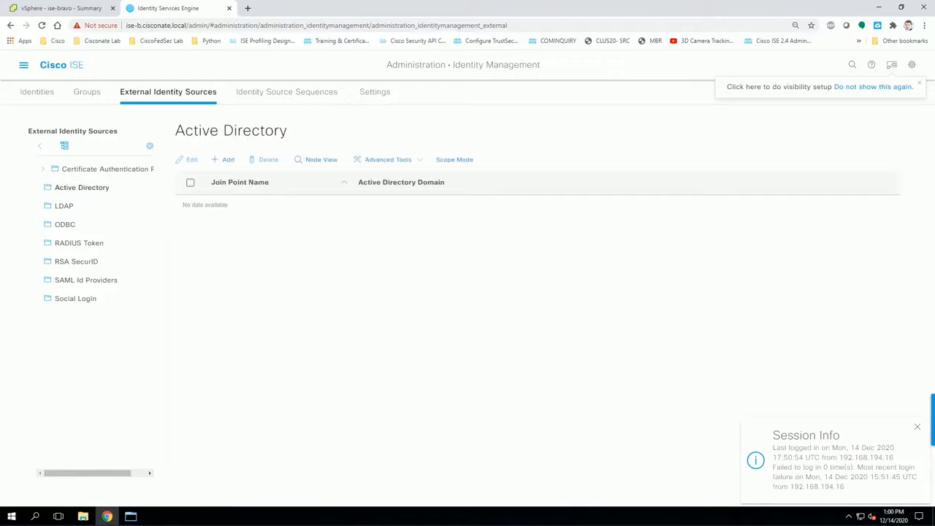
{"action": "left_click", "coordinate": [917, 427]}
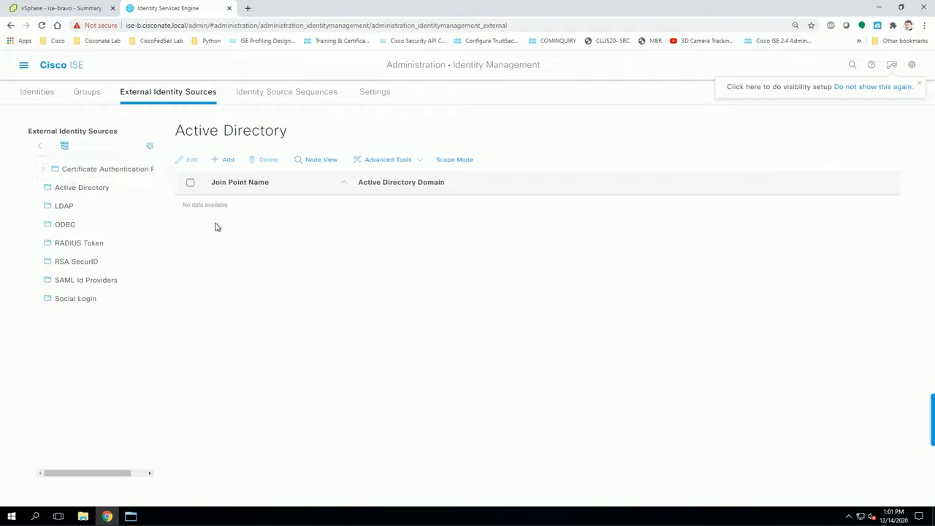
- Add an Active Directory join point named CISCONATE_AD for the domain cisconate.local and submit it
{"action": "left_click", "coordinate": [226, 162]}
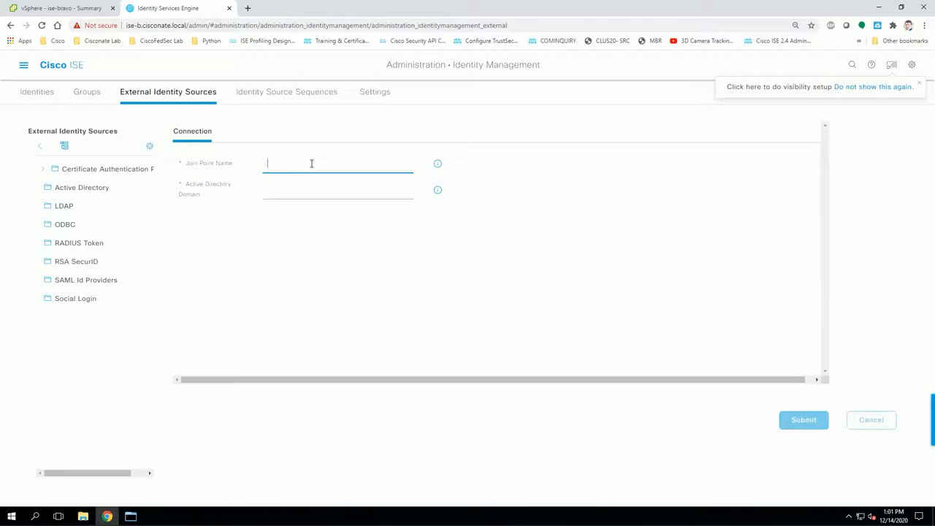
{"action": "type", "text": "CISCONATE"}
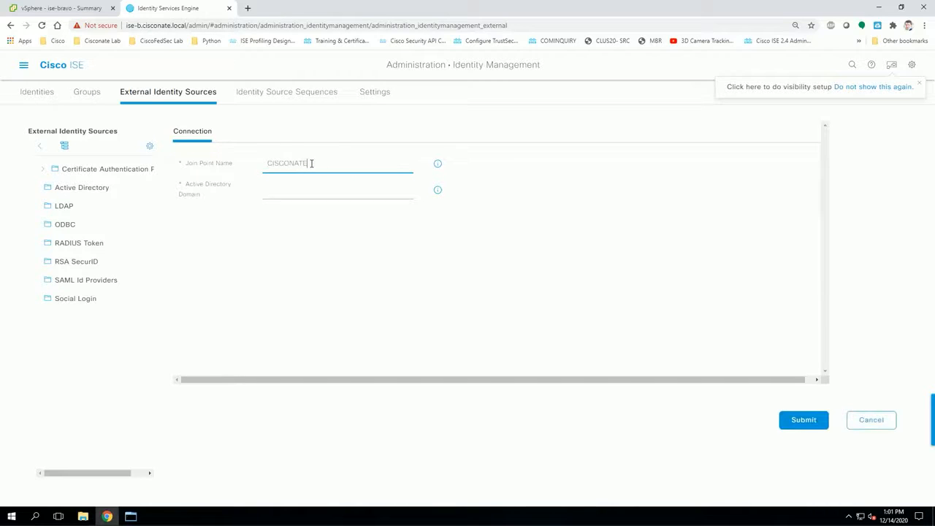
{"action": "type", "text": "_AD"}
{"action": "left_click", "coordinate": [305, 187]}
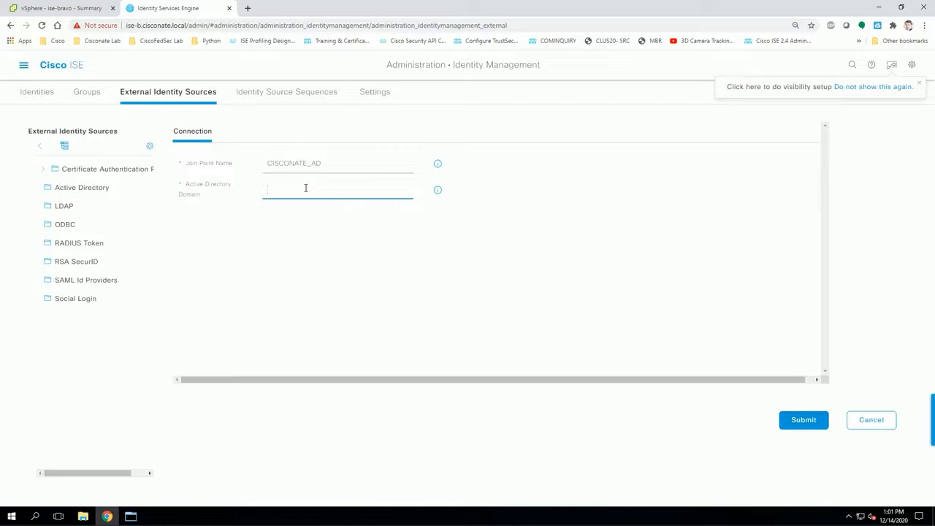
{"action": "type", "text": "isconate.local"}
{"action": "left_click_drag", "start_coordinate": [321, 190], "coordinate": [246, 192]}
{"action": "left_click", "coordinate": [328, 190]}
{"action": "left_click", "coordinate": [791, 420]}
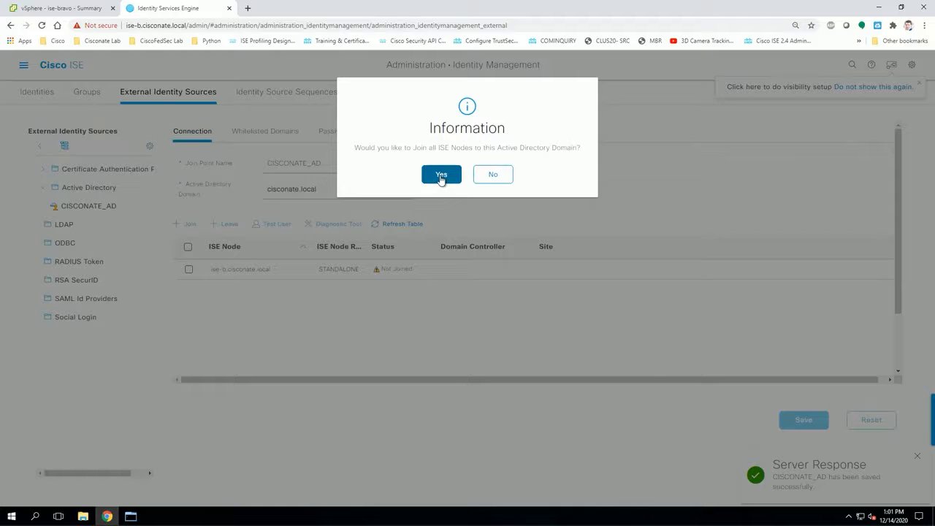
- Join all ISE nodes to the Active Directory domain with the AD user name nstapp and its password, and close the status report
{"action": "left_click", "coordinate": [442, 175]}
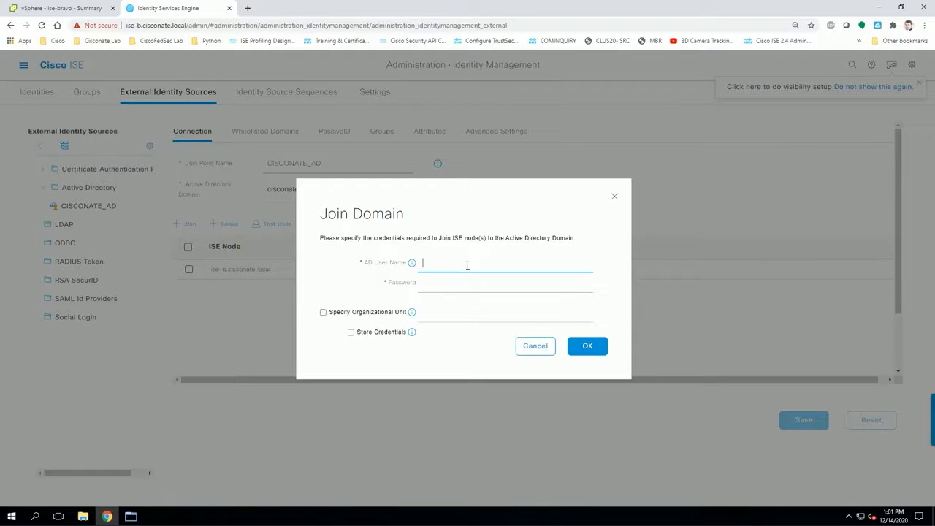
{"action": "type", "text": "nstapp"}
{"action": "key", "text": "Tab"}
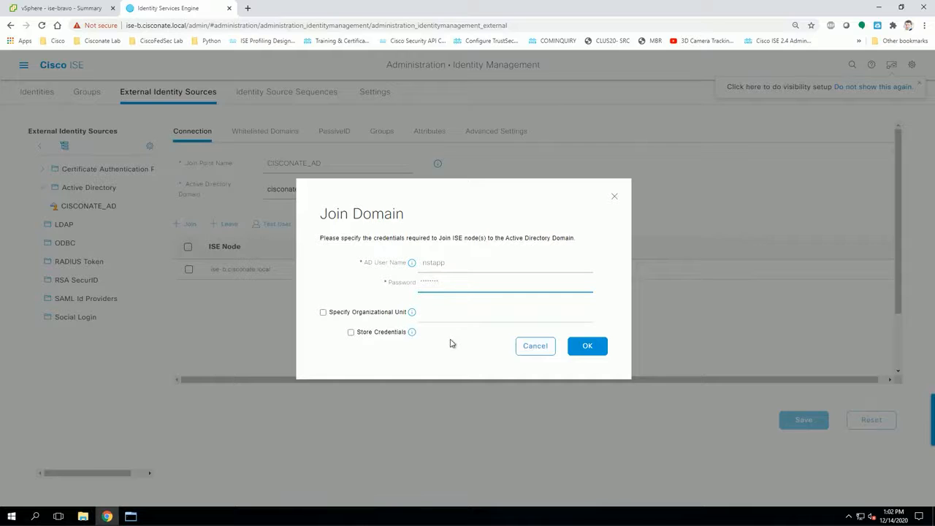
{"action": "left_click", "coordinate": [586, 349]}
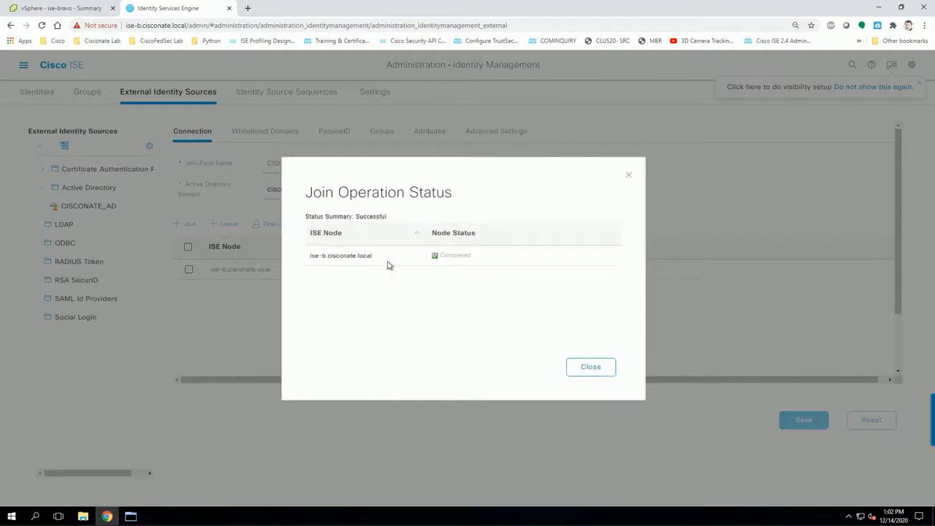
{"action": "left_click", "coordinate": [592, 367]}
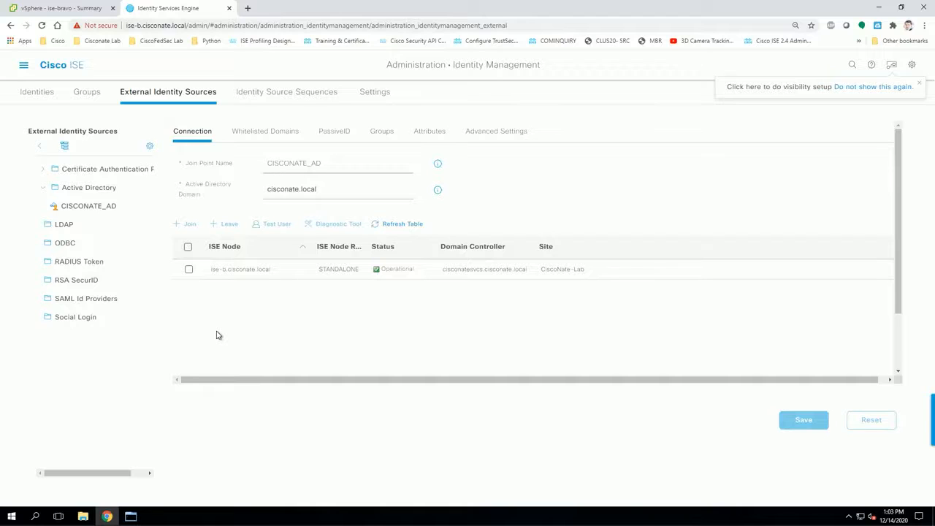
- Refresh the ISE node table of the CISCONATE_AD join point to check the node's connection status
{"action": "scroll", "coordinate": [806, 350], "scroll_direction": "down", "scroll_amount": 1}
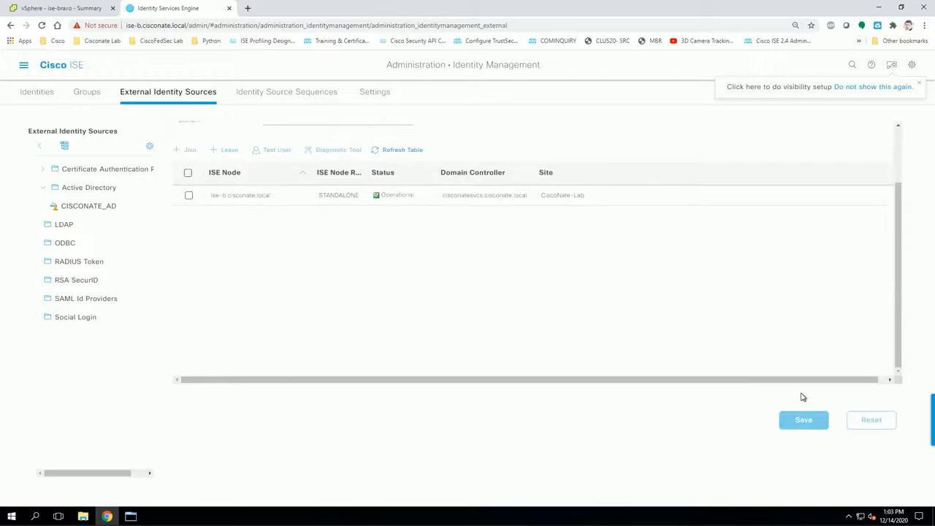
{"action": "scroll", "coordinate": [447, 321], "scroll_direction": "up", "scroll_amount": 1}
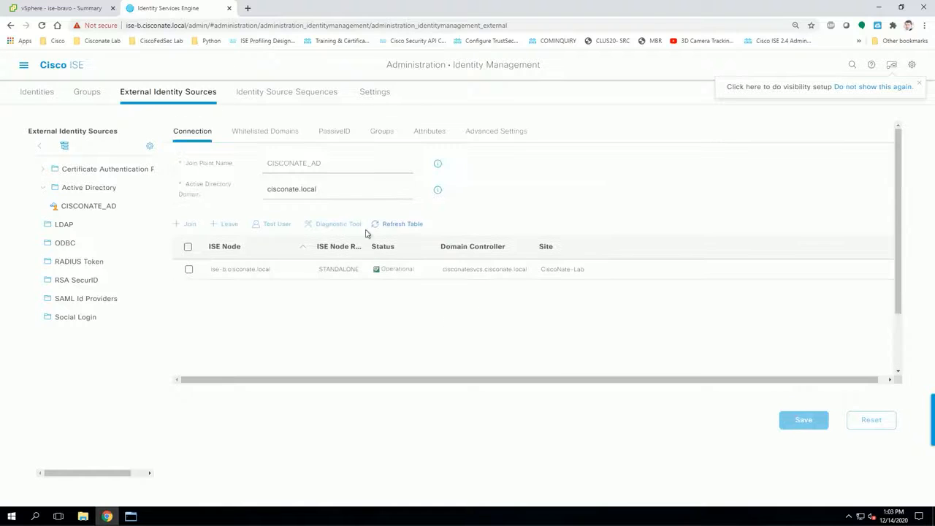
{"action": "left_click", "coordinate": [405, 223]}
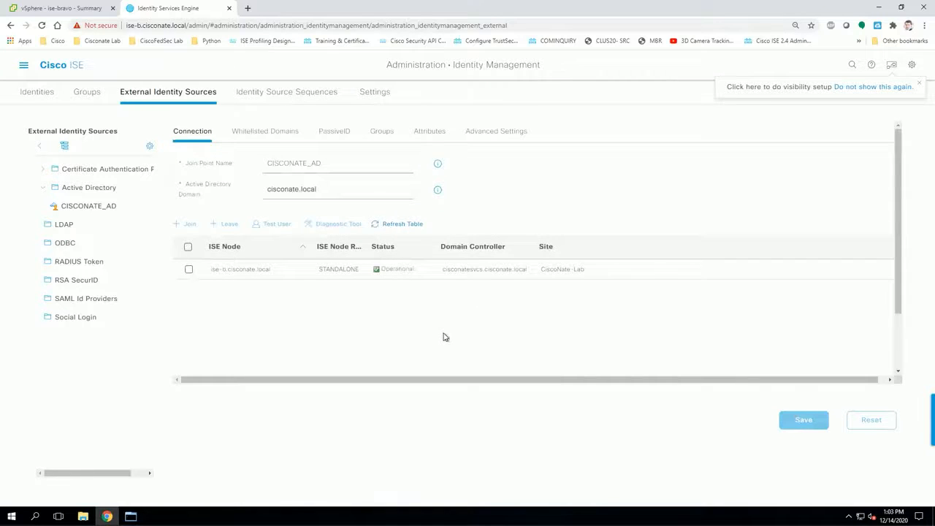